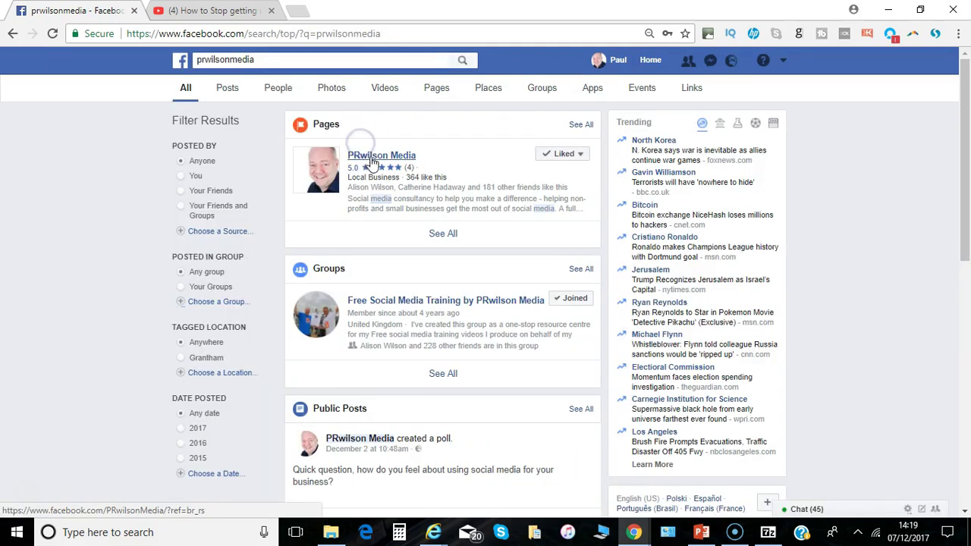
Open the PRwilson Media page and go to its Settings
click(371, 159)
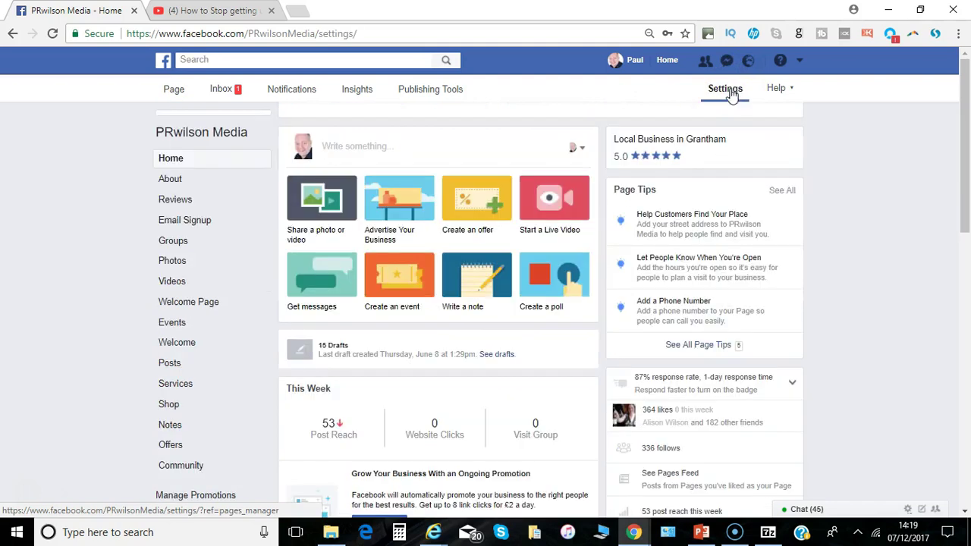
click(173, 428)
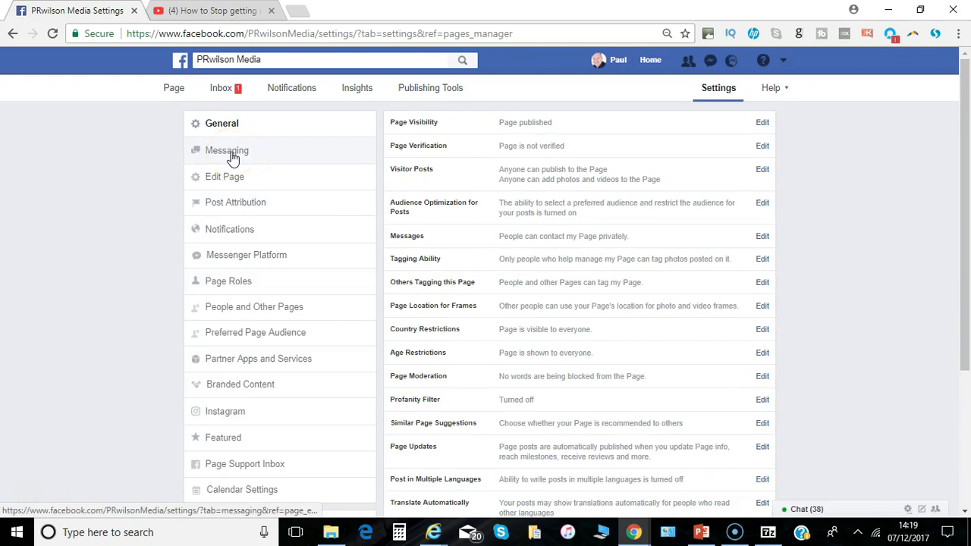
Open the page's Messaging settings and jump to the Response Assistant section
click(233, 155)
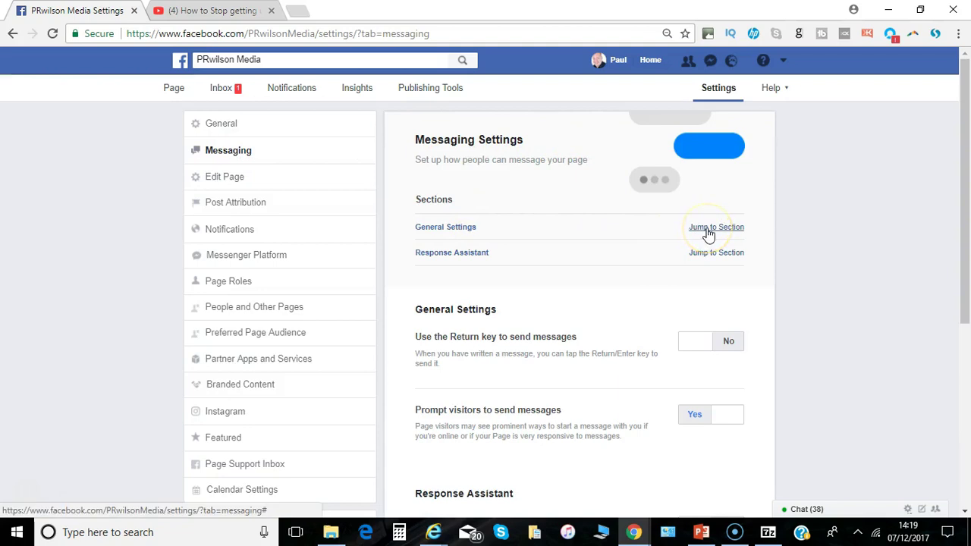
click(711, 257)
drag(964, 195, 967, 274)
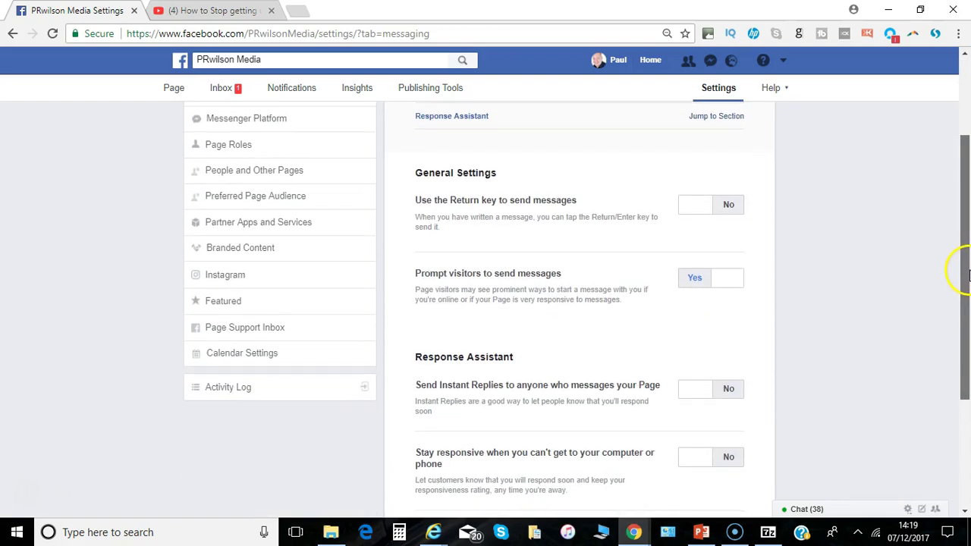
Toggle 'Use the Return key to send messages' on, then back off
click(668, 217)
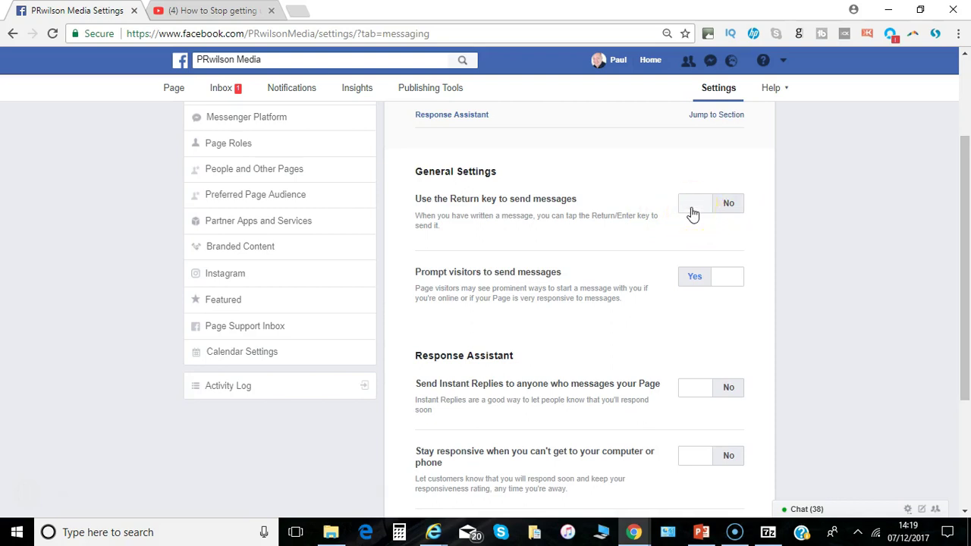
click(692, 212)
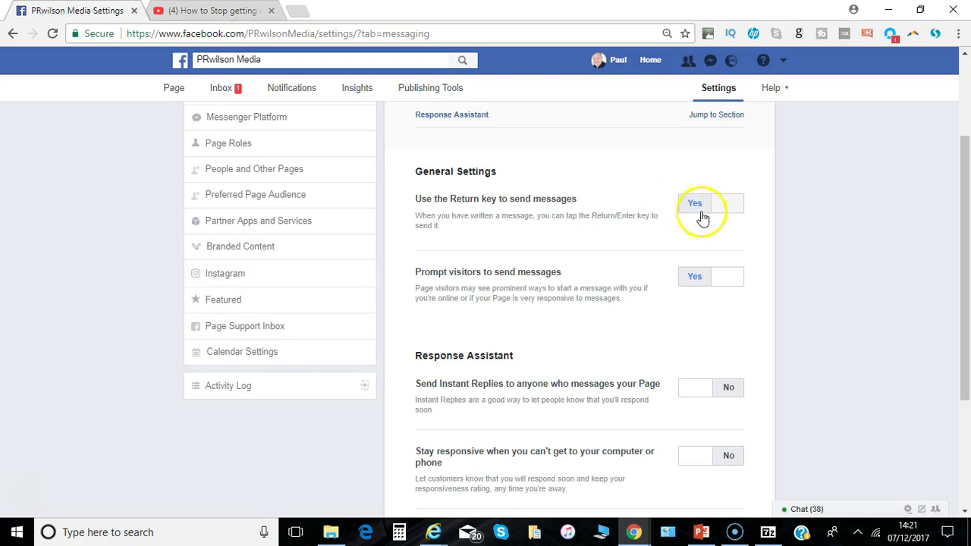
click(713, 206)
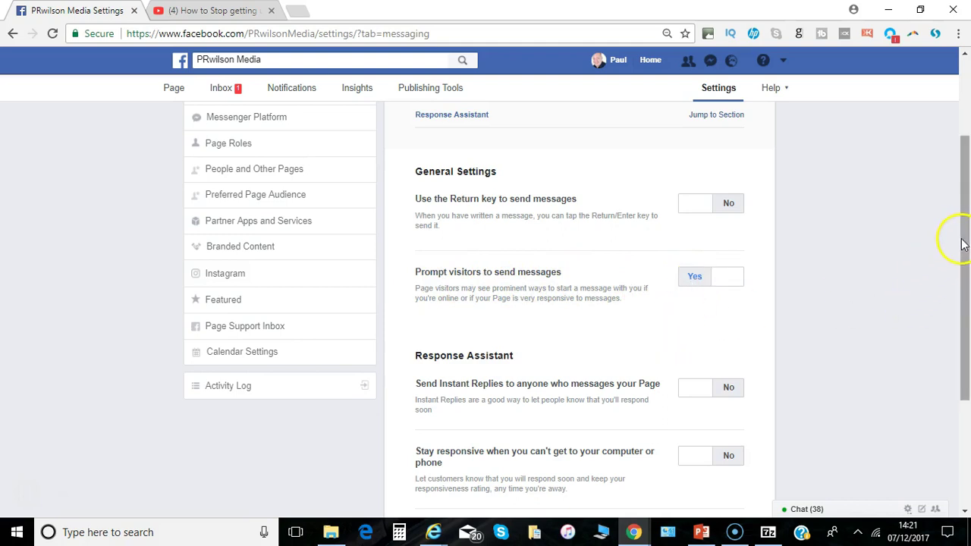
mouse_move(960, 245)
mouse_down()
mouse_move(968, 290)
mouse_move(956, 336)
mouse_up()
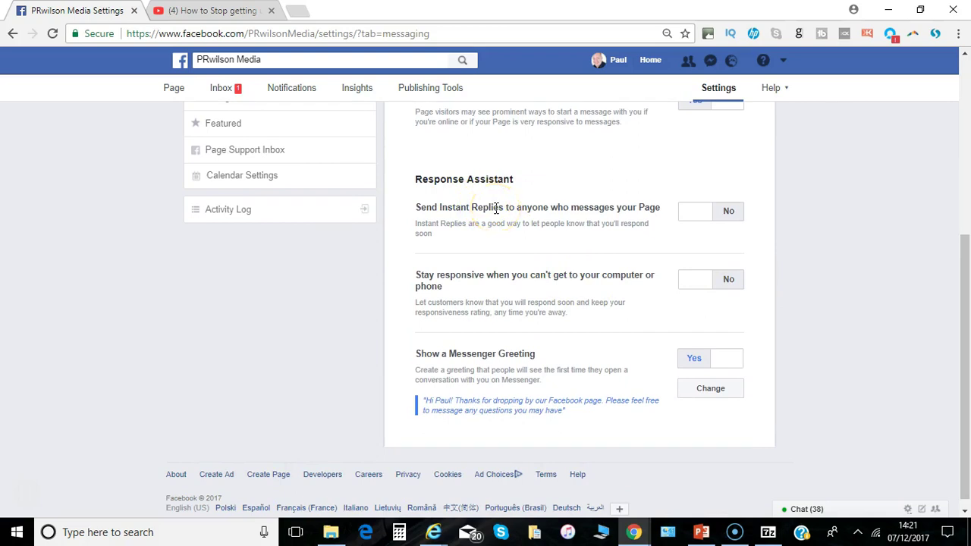
Set 'Send Instant Replies' to Yes and open the default thank-you reply in the editor
click(698, 219)
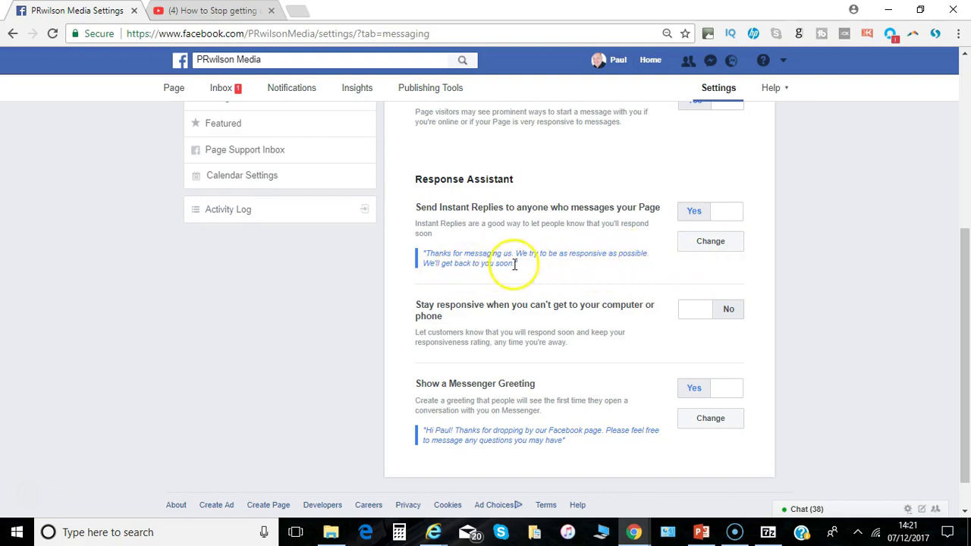
click(721, 240)
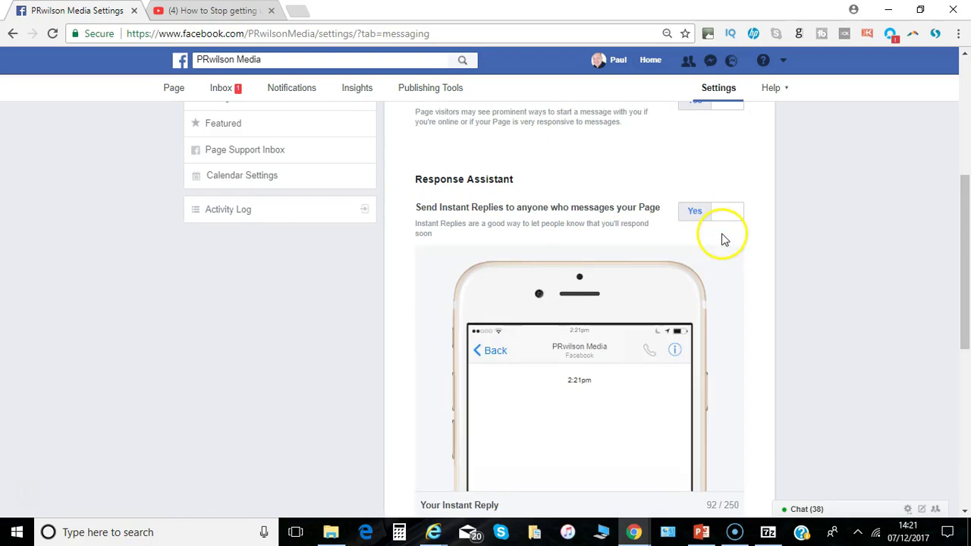
drag(962, 207, 962, 314)
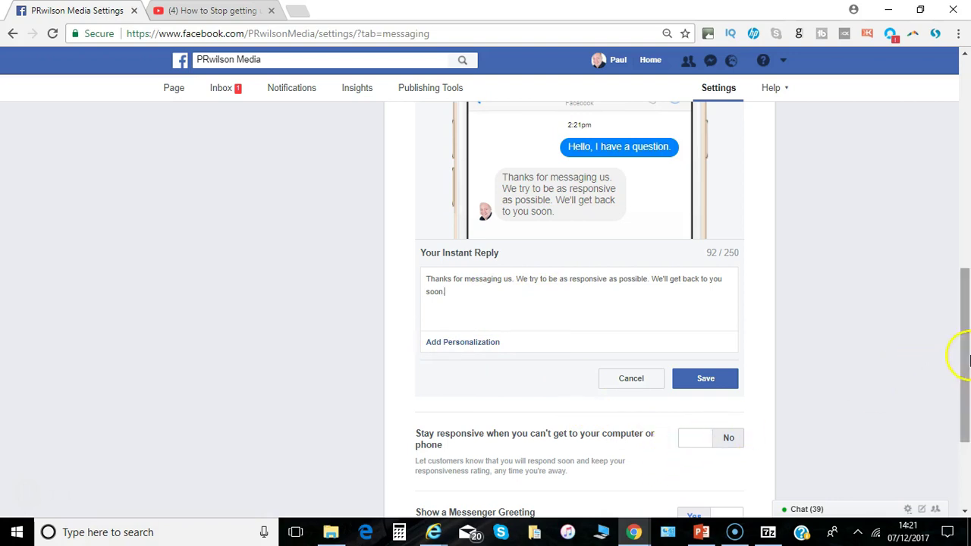
Turn on the away message for unavailable times and switch off the Messenger greeting
drag(961, 360, 965, 396)
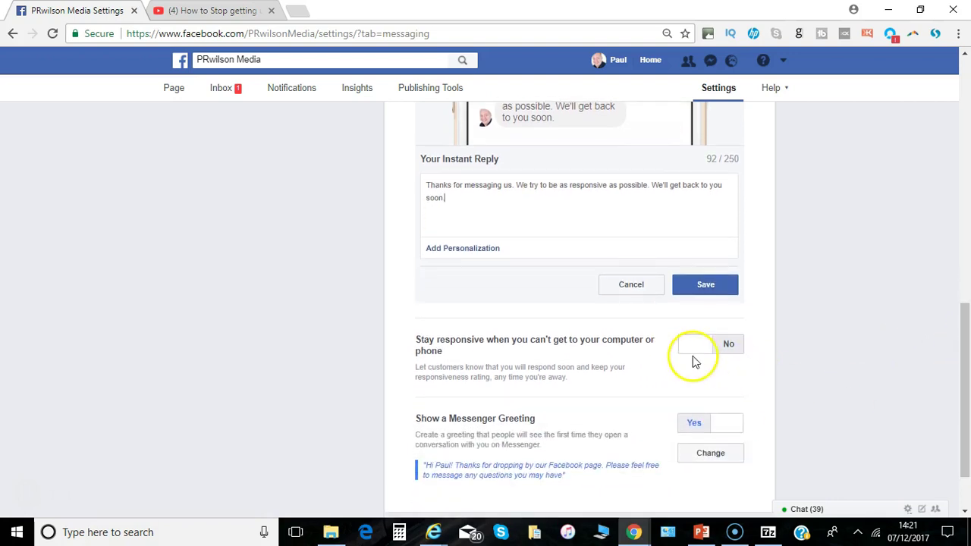
click(692, 353)
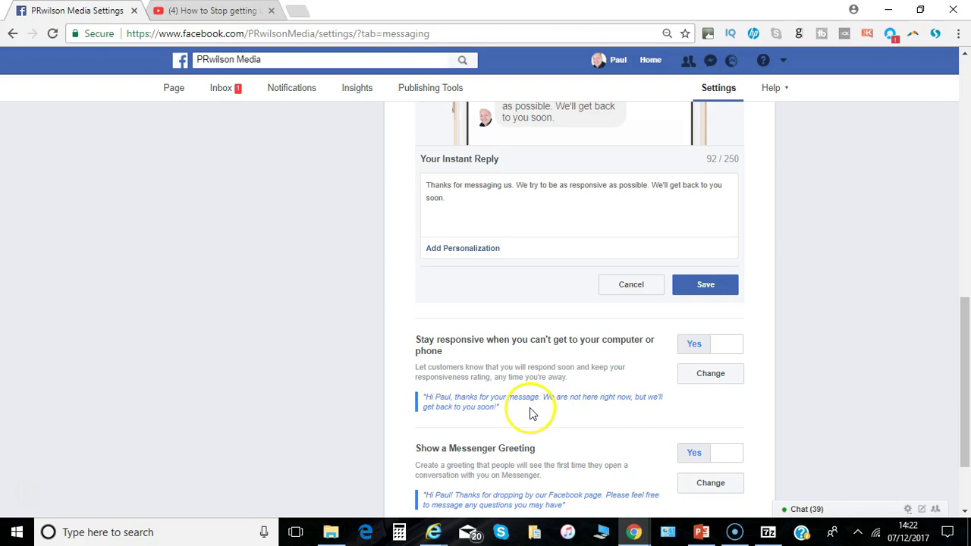
drag(964, 308, 962, 343)
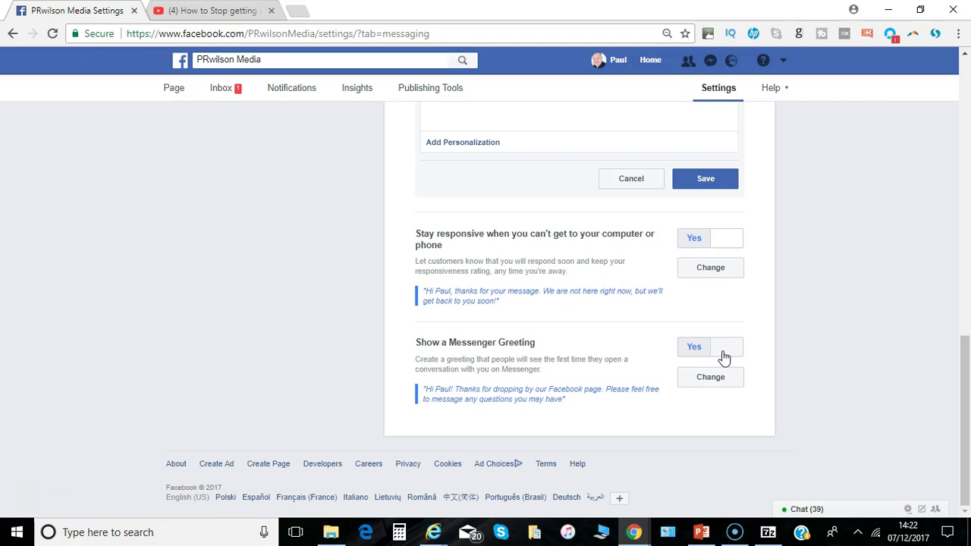
click(725, 356)
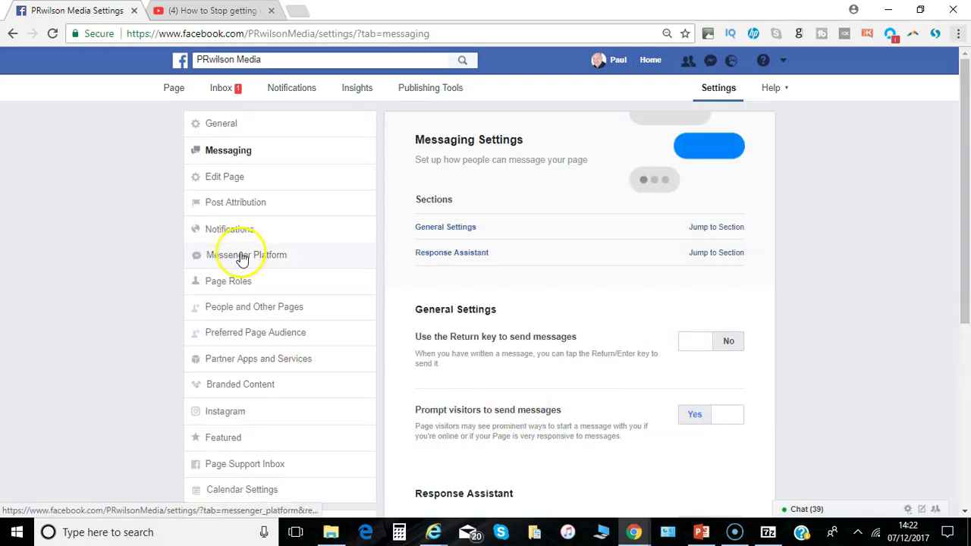
Review Messenger Platform settings: fully automated responses and Hootsuite as subscribed app
click(241, 258)
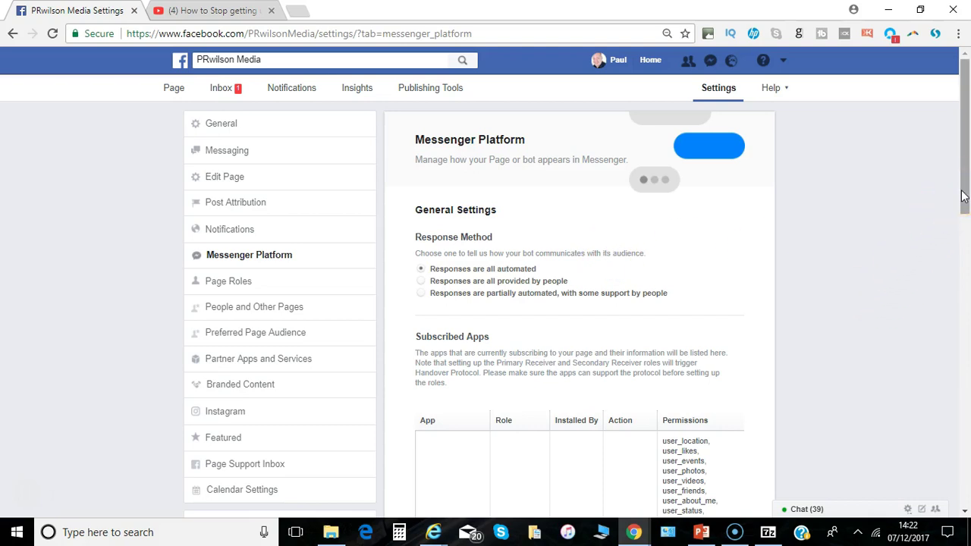
drag(964, 195, 967, 241)
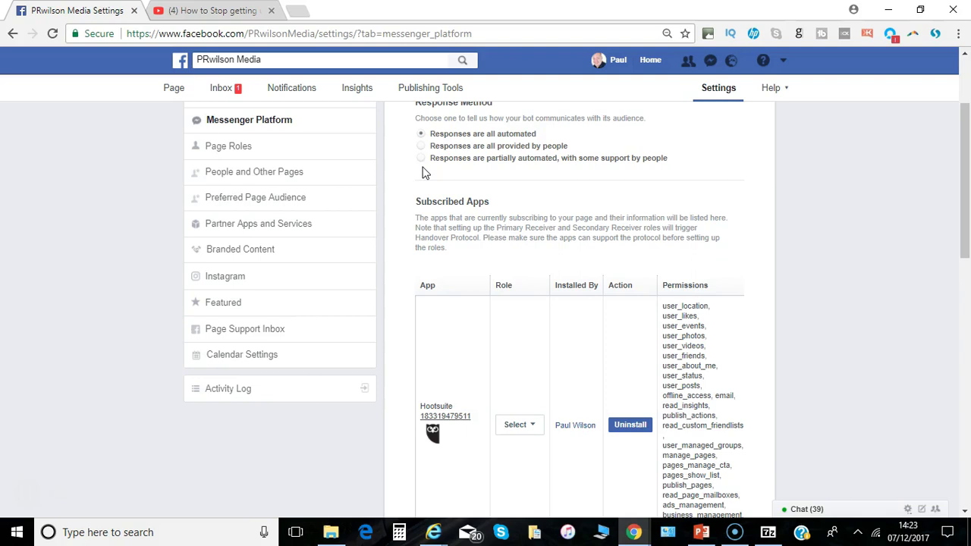
drag(966, 218, 967, 370)
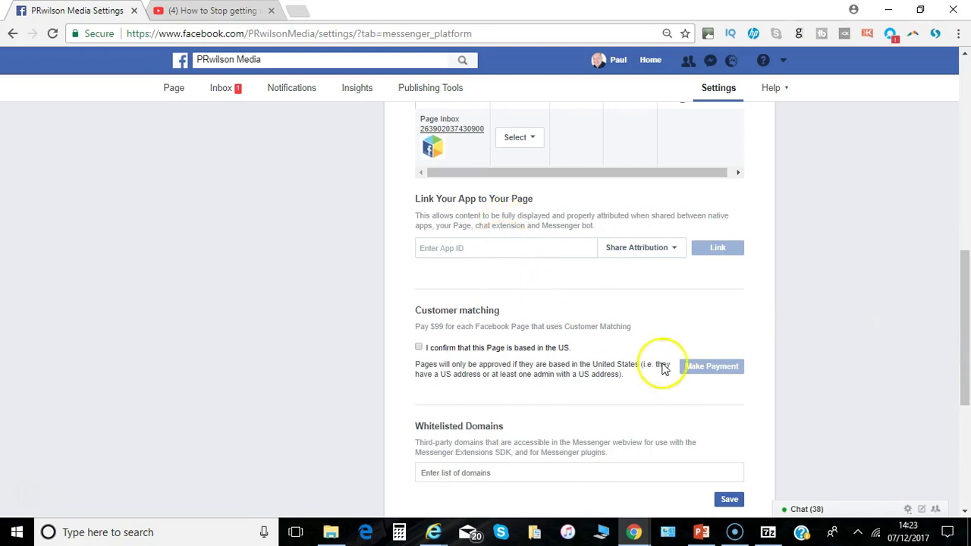
mouse_move(967, 299)
mouse_down()
mouse_move(968, 385)
mouse_move(935, 200)
mouse_move(933, 118)
mouse_up()
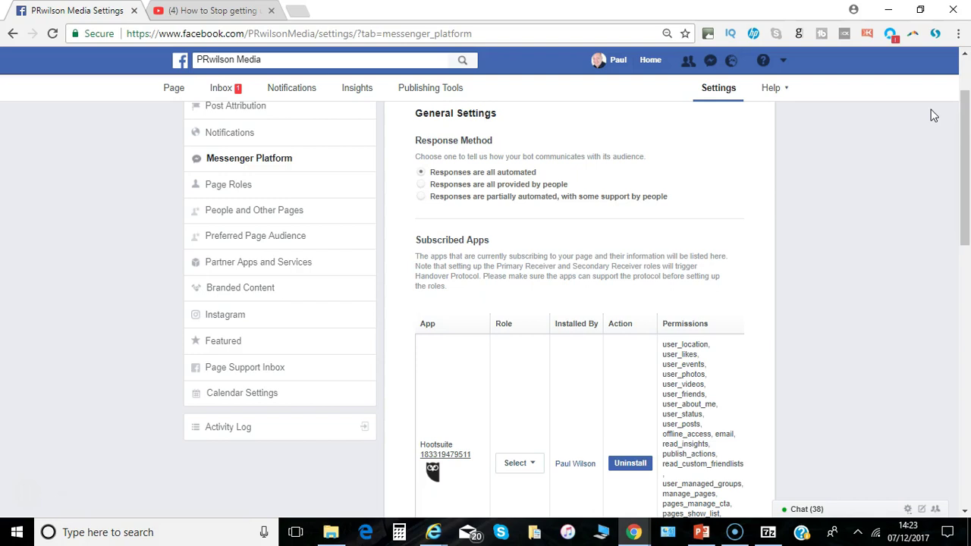
drag(964, 119, 964, 93)
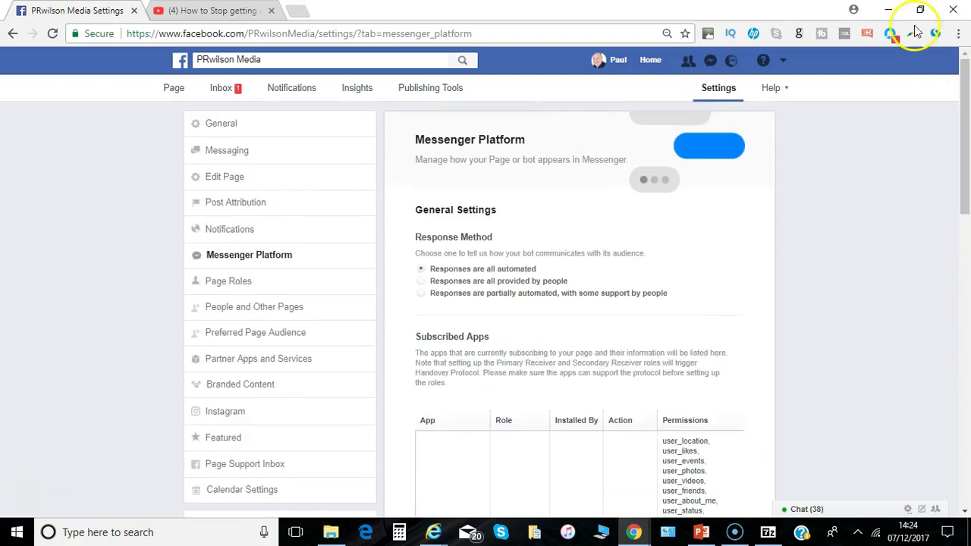
Go back to the page's Messaging settings and scroll to the top
click(241, 151)
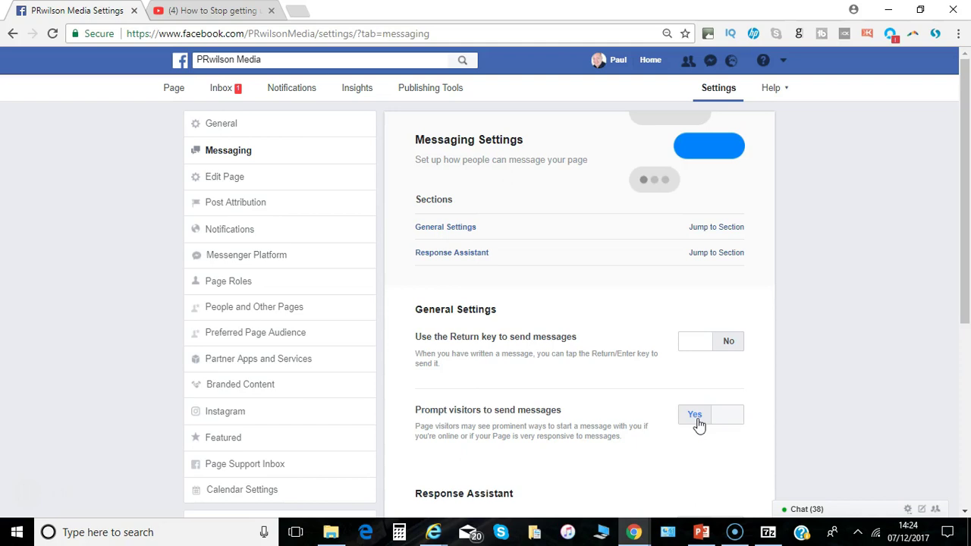
drag(956, 177, 961, 127)
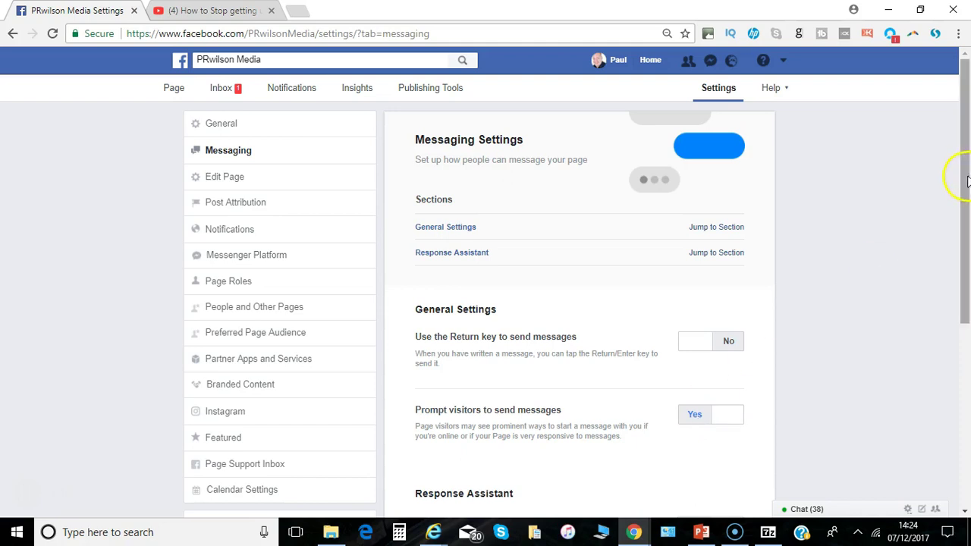